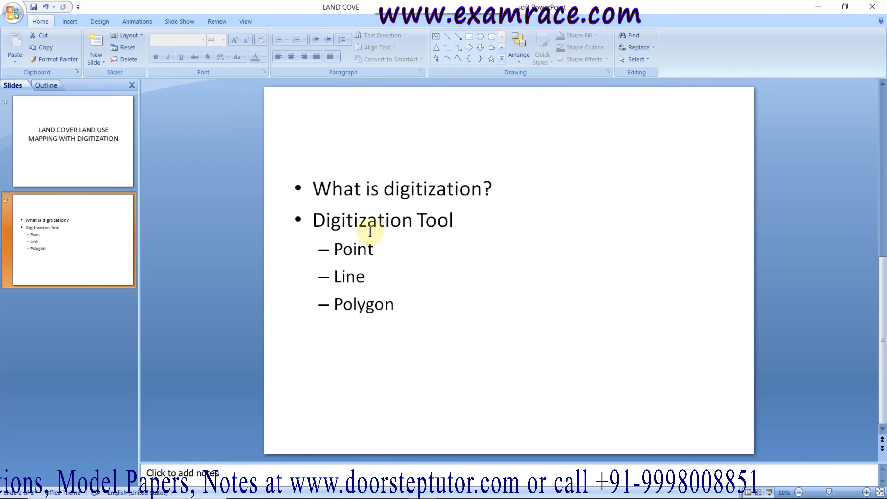
- Switch to ArcMap and examine the full extent of the AOI_georef_clip.img satellite image
click(397, 489)
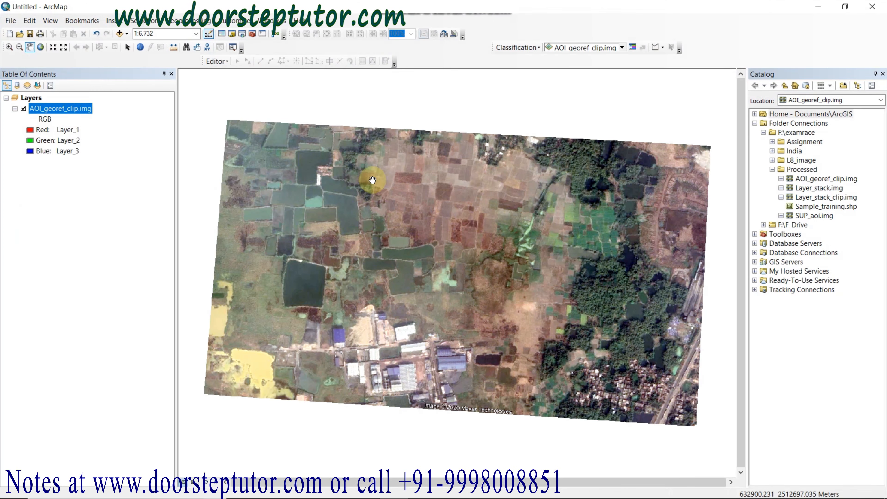
scroll(398, 378, down, 2)
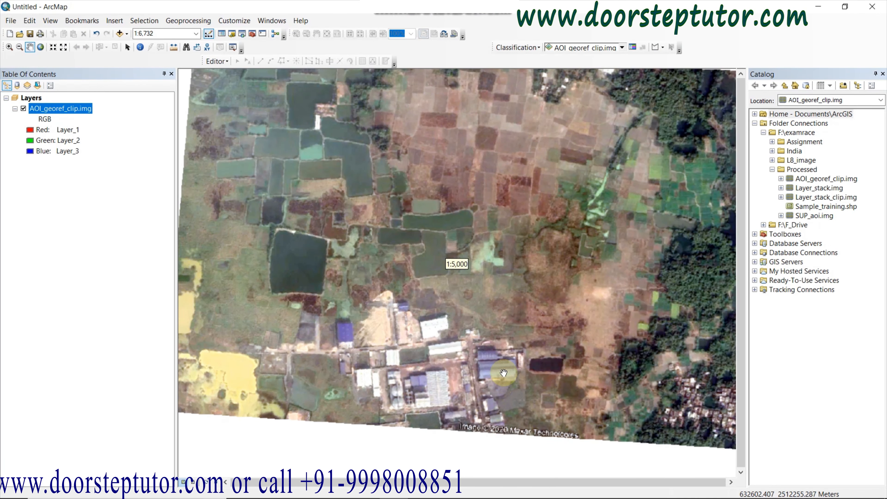
scroll(500, 369, up, 2)
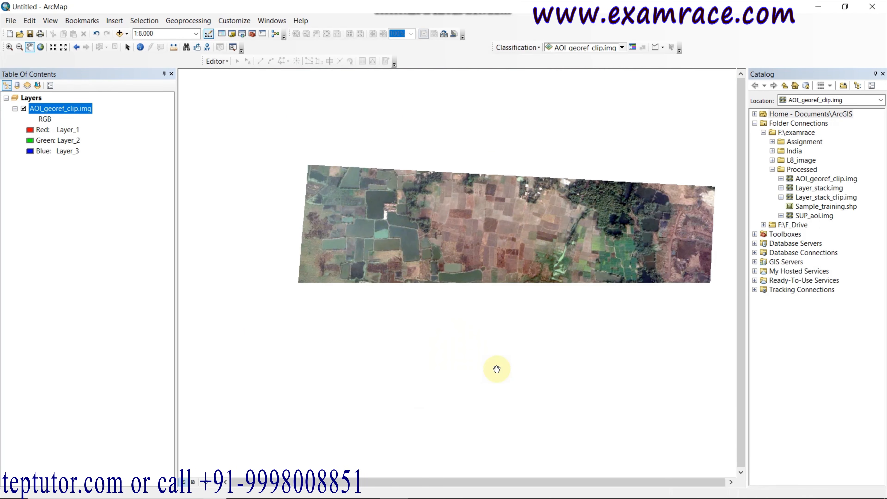
drag(472, 338, 432, 318)
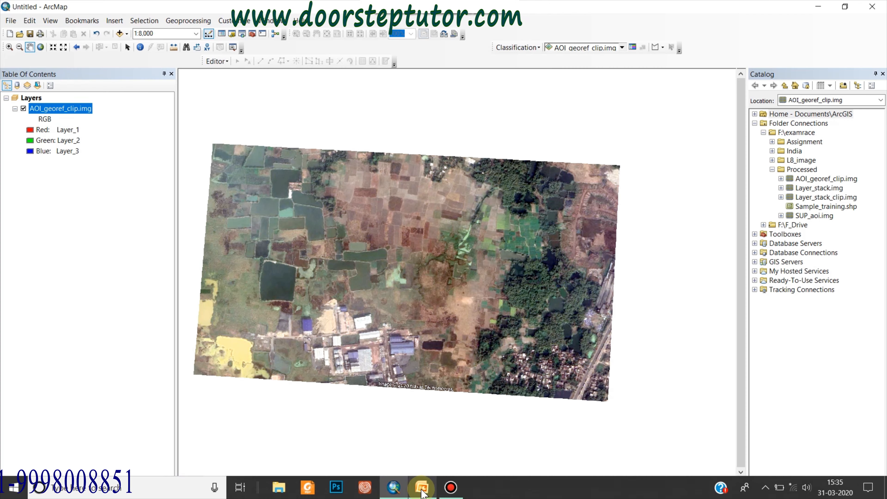
- Return to the PowerPoint slide and highlight the digitization tool types Point, Line and Polygon in turn
click(421, 487)
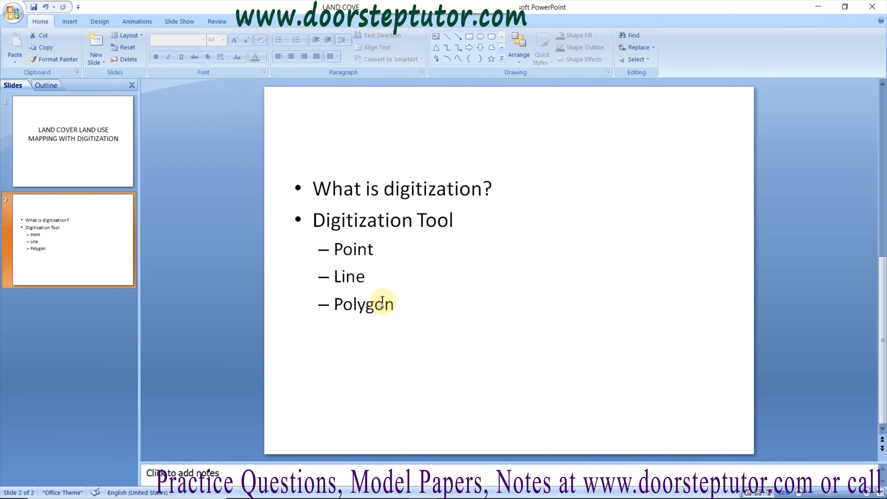
drag(336, 252, 370, 250)
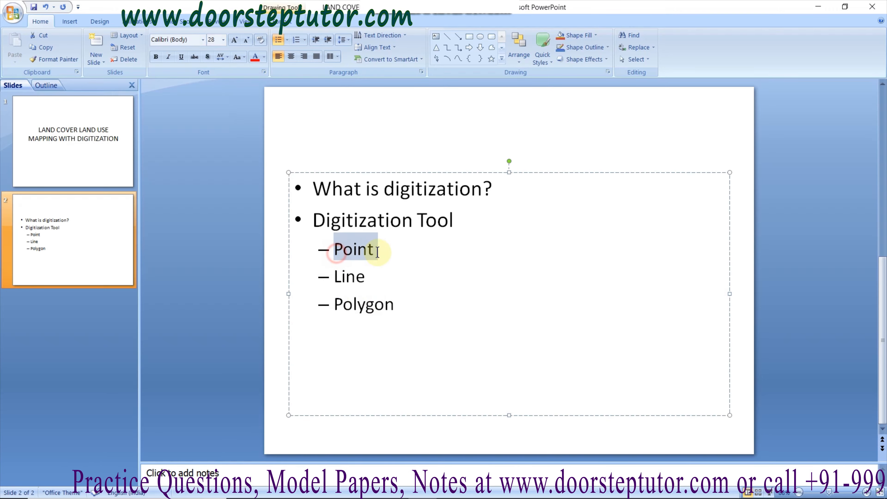
click(374, 249)
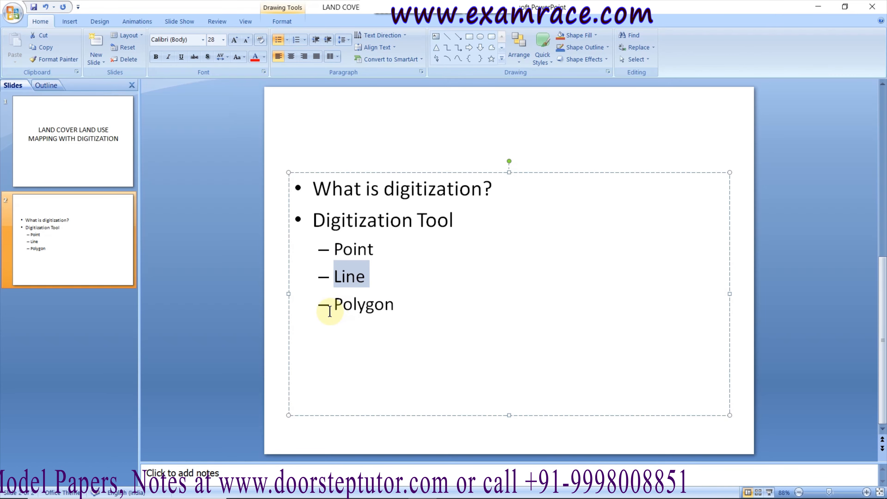
drag(328, 310, 374, 313)
key(ctrl+z)
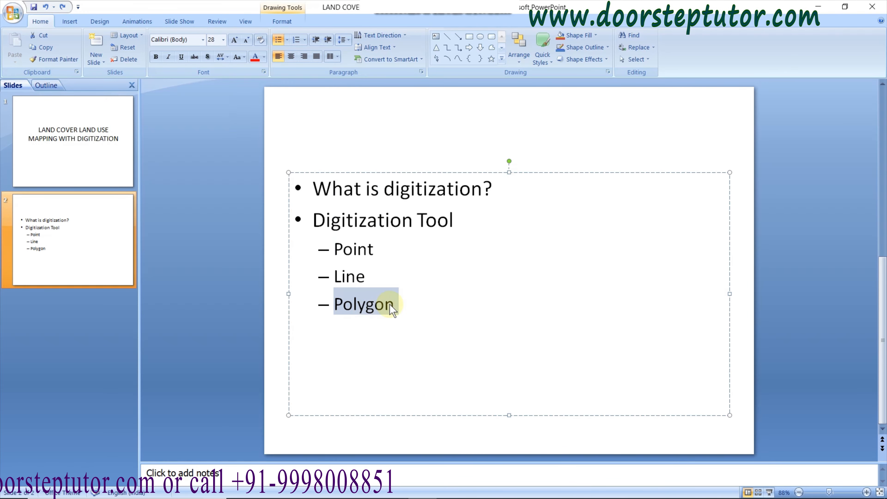
click(437, 293)
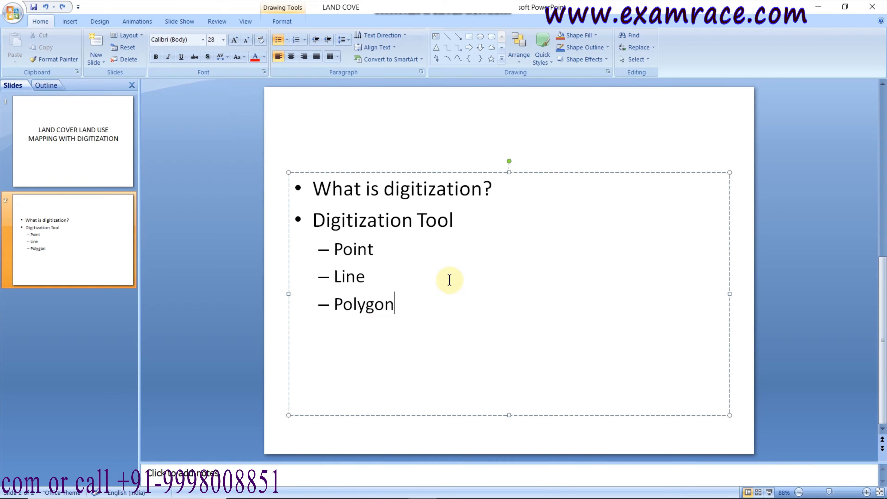
- Switch to ArcMap and set up a new shapefile in the Processed folder with feature type Polygon and the name Feature
click(818, 4)
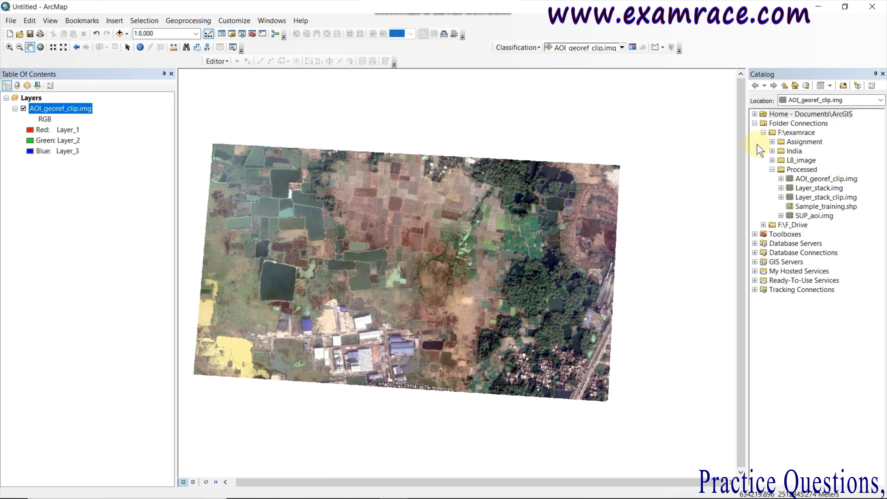
click(794, 169)
right_click(794, 169)
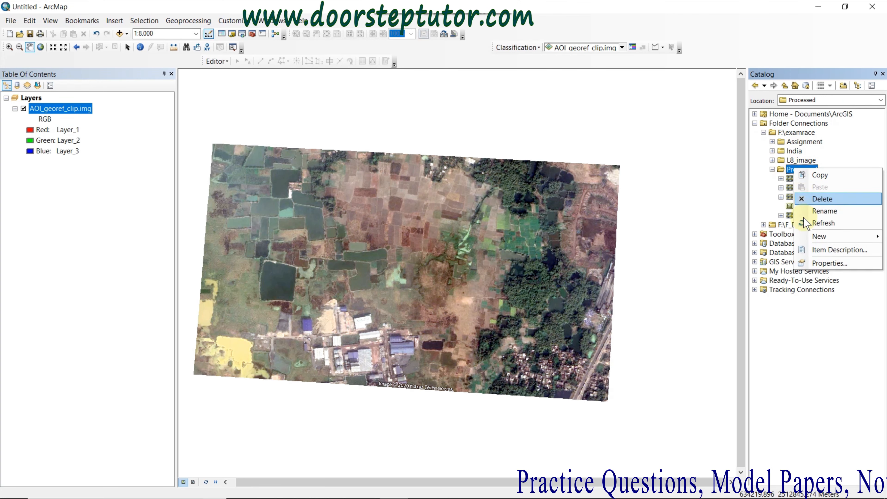
mouse_move(803, 234)
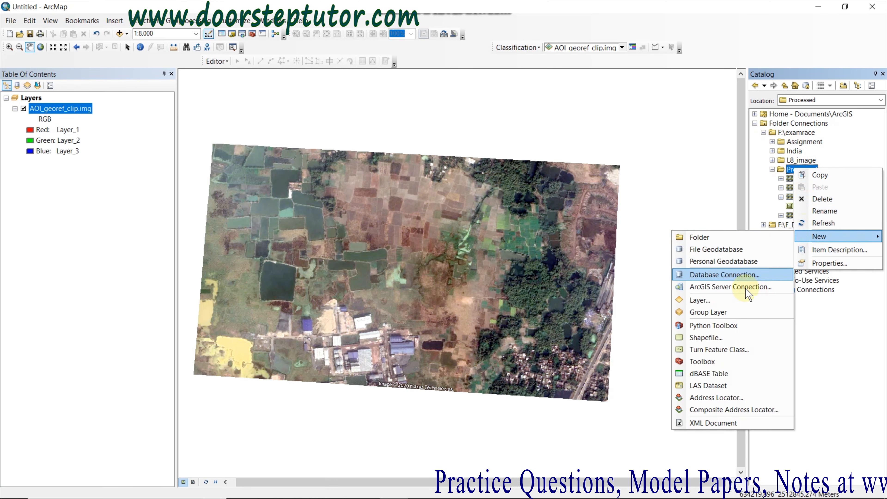
click(722, 338)
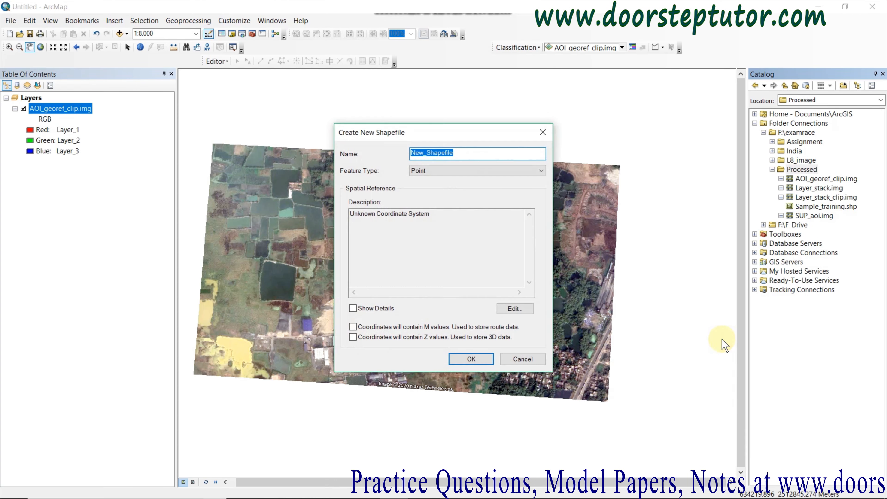
click(488, 170)
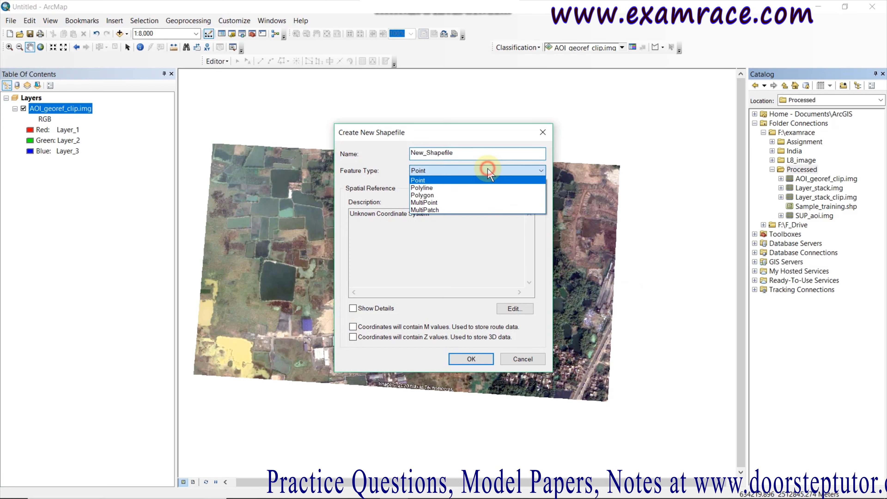
click(467, 196)
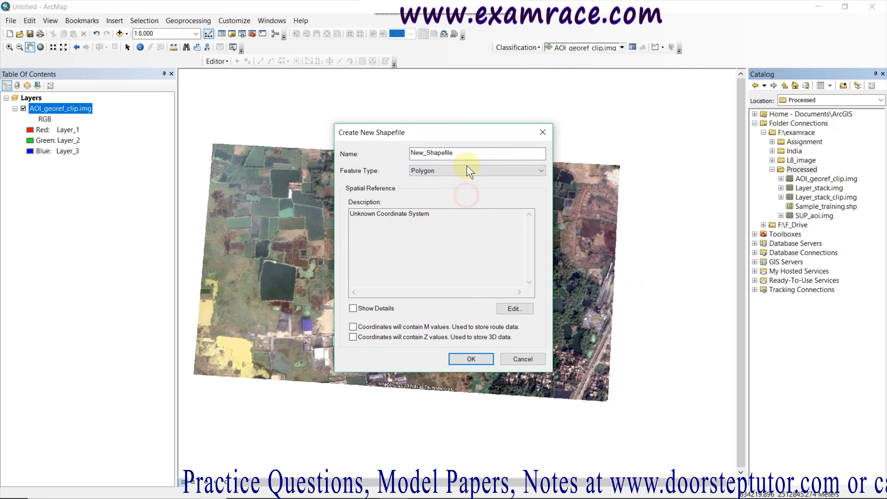
double_click(457, 153)
text(Feature)
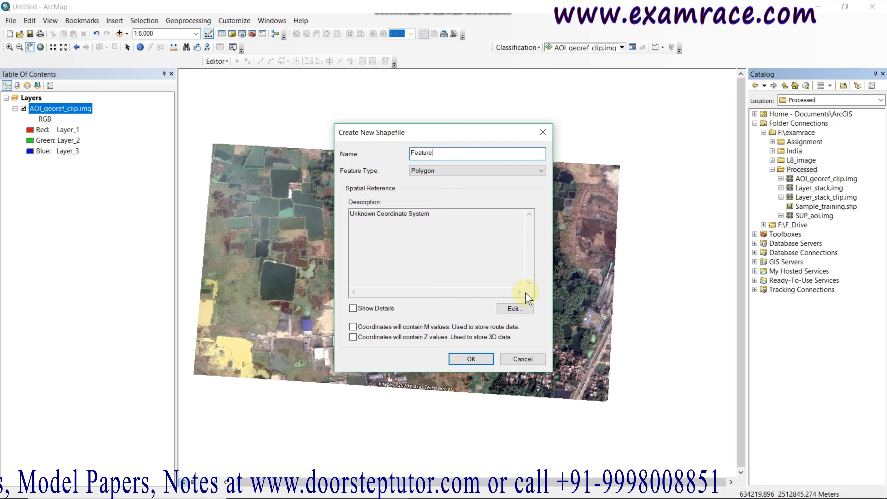
- Import the WGS_1984_UTM_Zone_45N coordinate system from a dataset in the Processed folder and create the shapefile
click(514, 308)
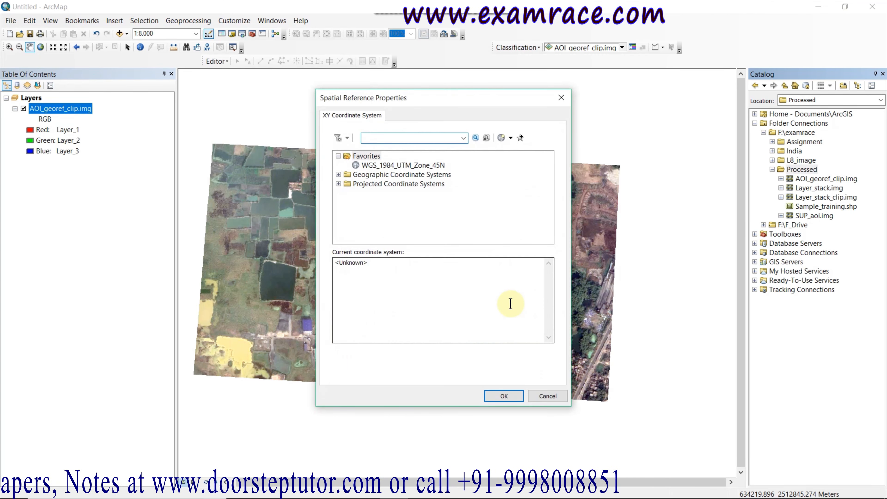
click(508, 138)
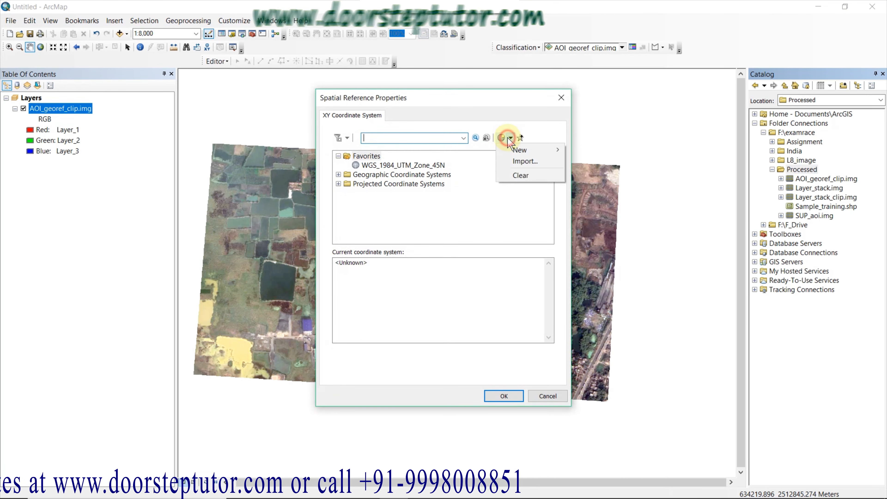
click(506, 160)
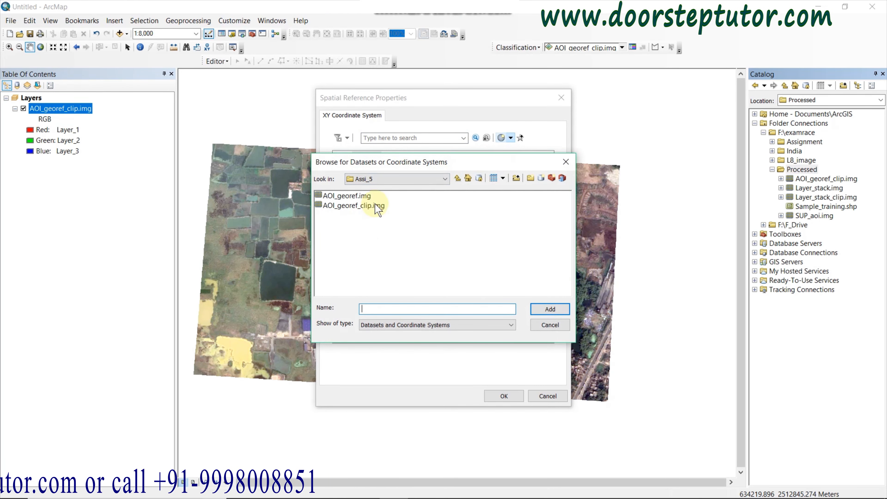
click(457, 179)
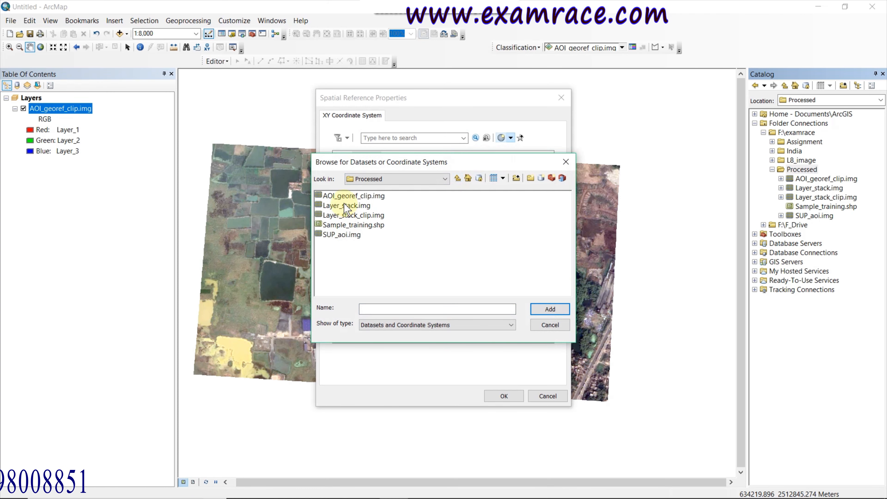
click(537, 308)
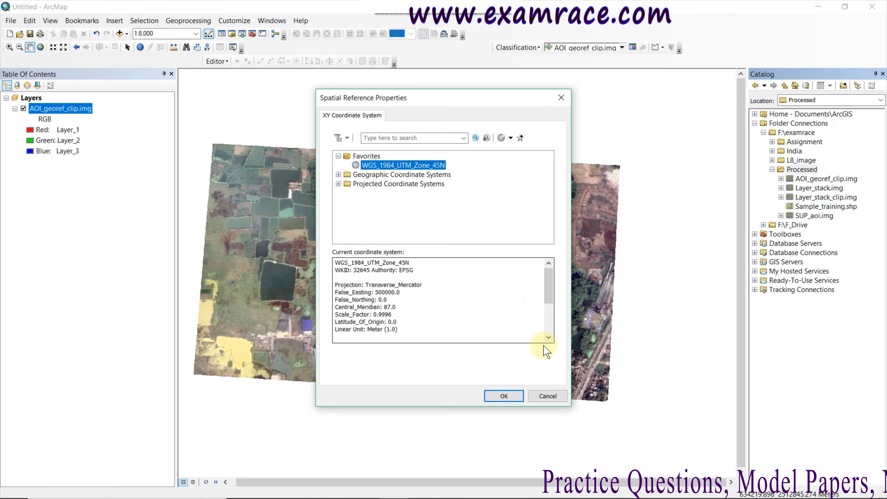
click(504, 396)
click(475, 363)
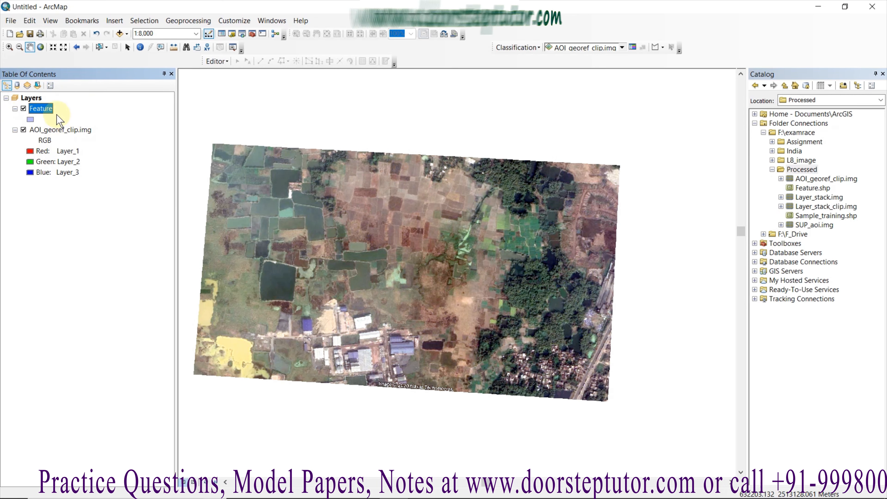
- Start an edit session and choose the Feature template for polygon construction, closing the Catalog to free map space
click(217, 61)
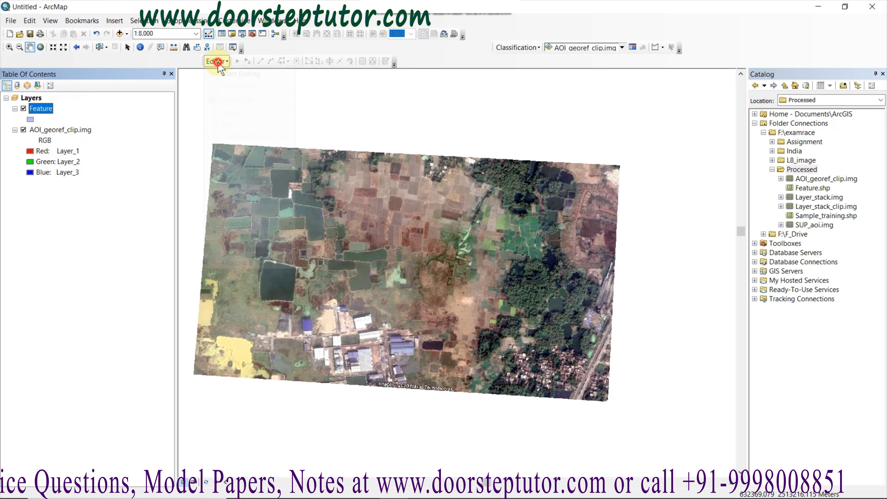
click(224, 74)
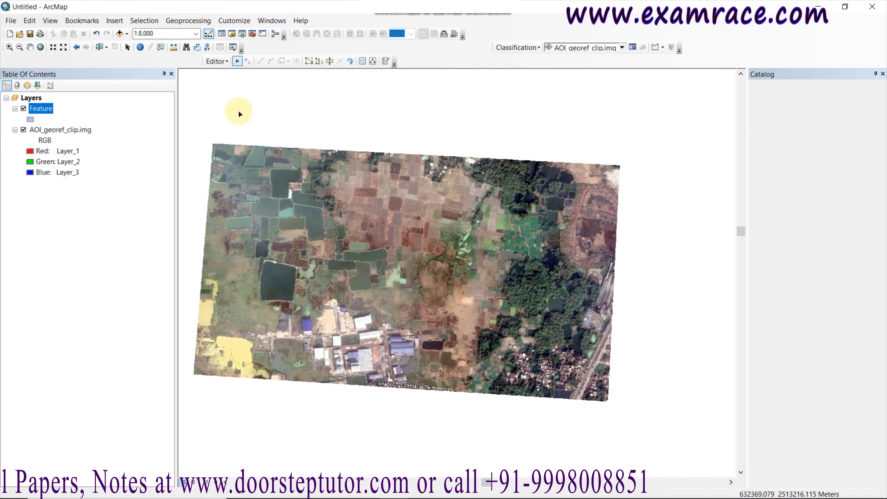
click(386, 62)
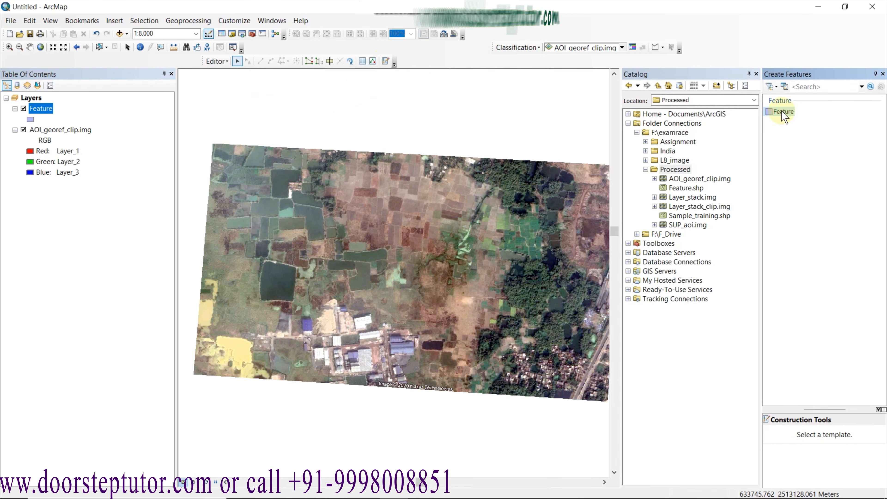
click(757, 74)
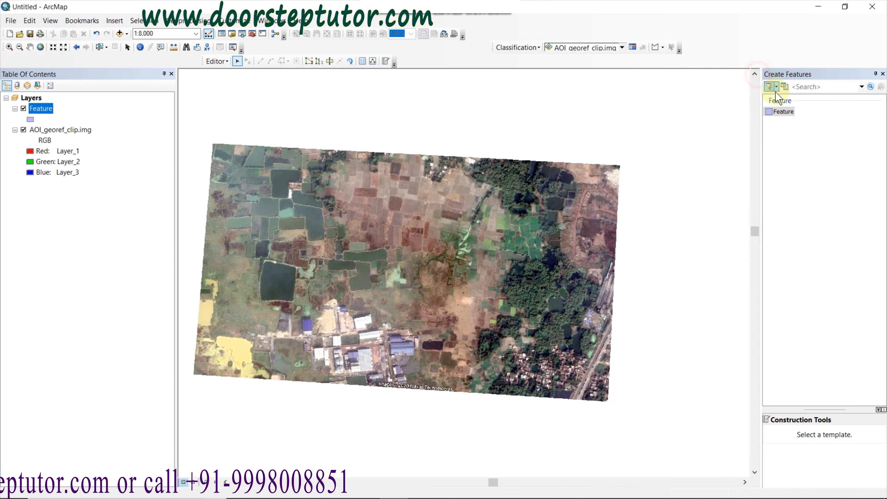
click(784, 113)
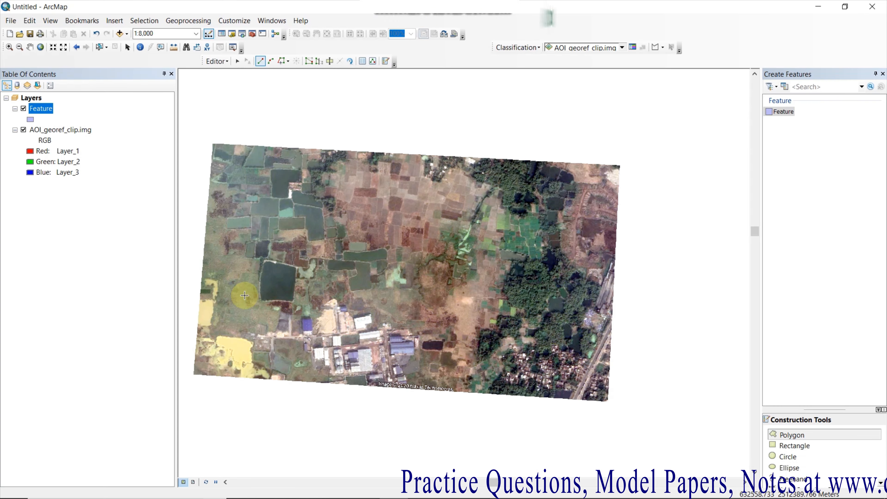
- Digitize the large dark pond in the western part of the image as a polygon about 520 m in perimeter, following its banks
scroll(260, 277, down, 3)
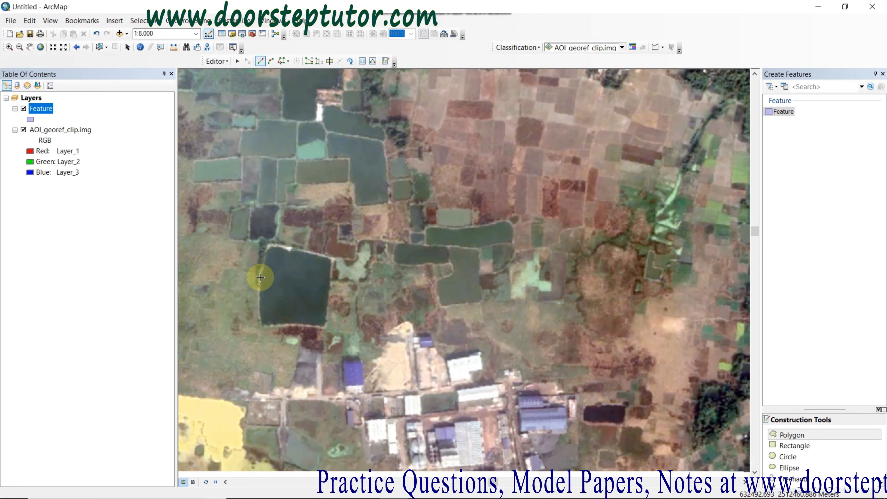
scroll(260, 277, down, 5)
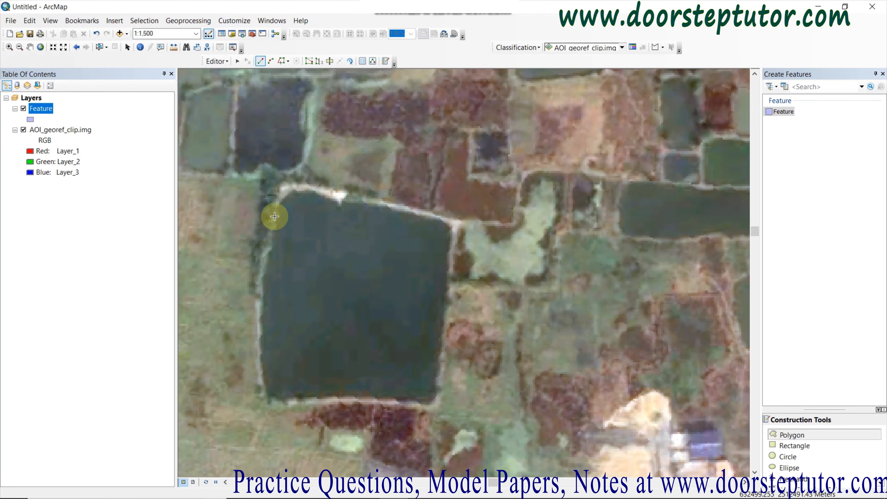
click(286, 186)
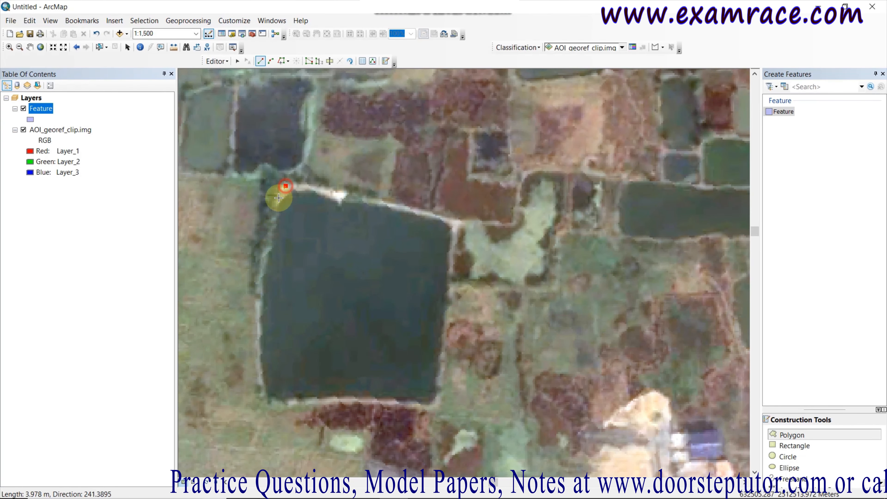
click(272, 221)
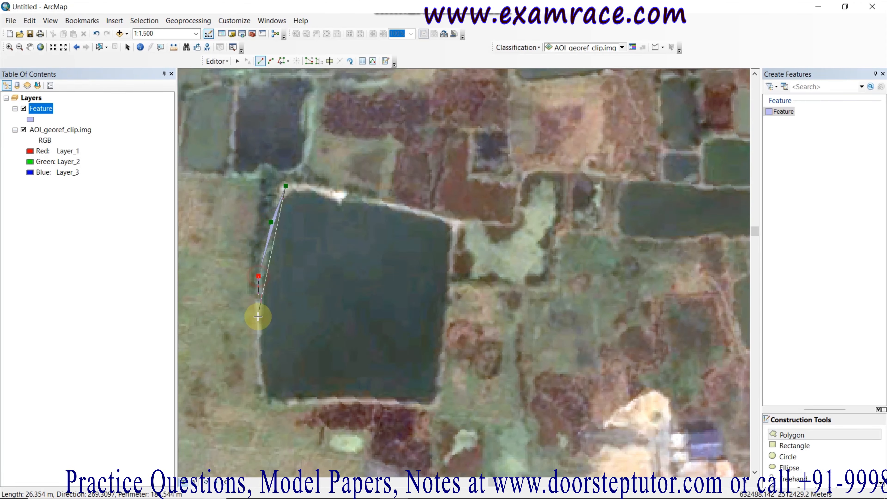
click(262, 389)
click(268, 404)
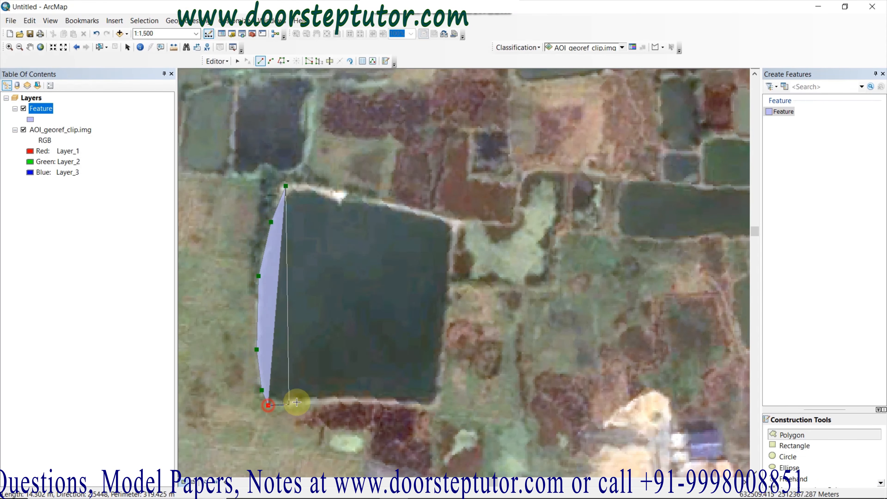
click(325, 401)
click(401, 403)
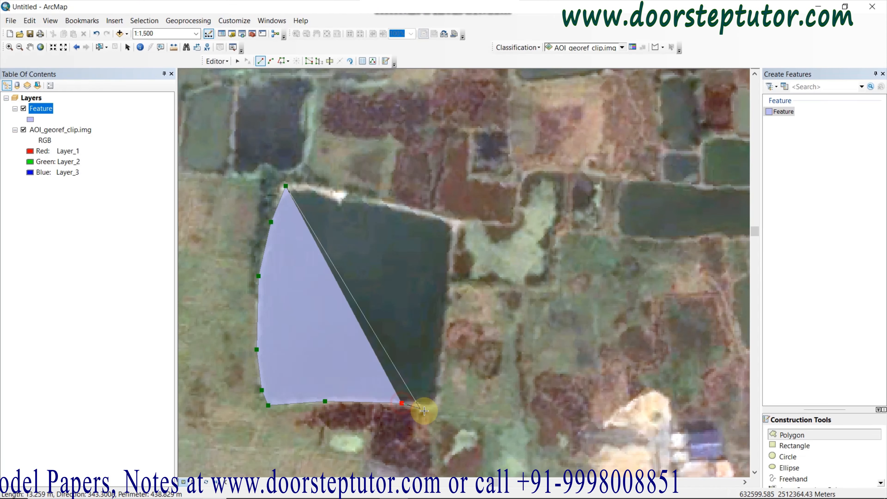
click(433, 411)
click(438, 390)
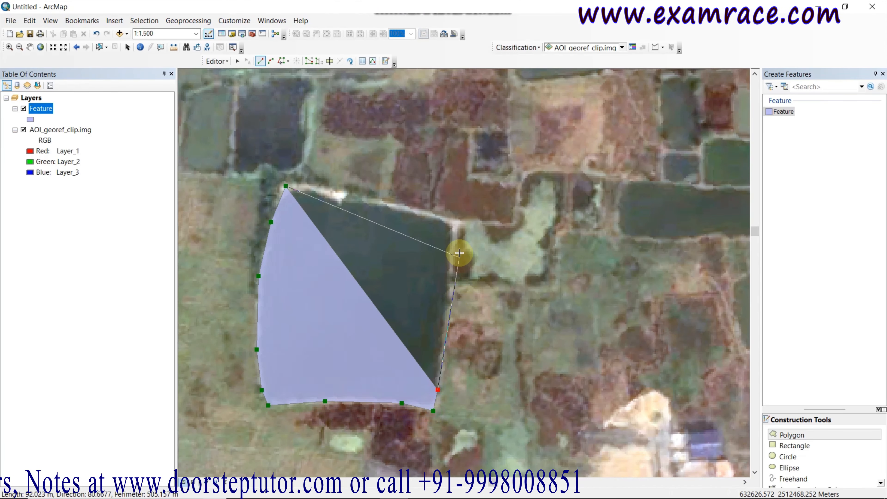
click(455, 228)
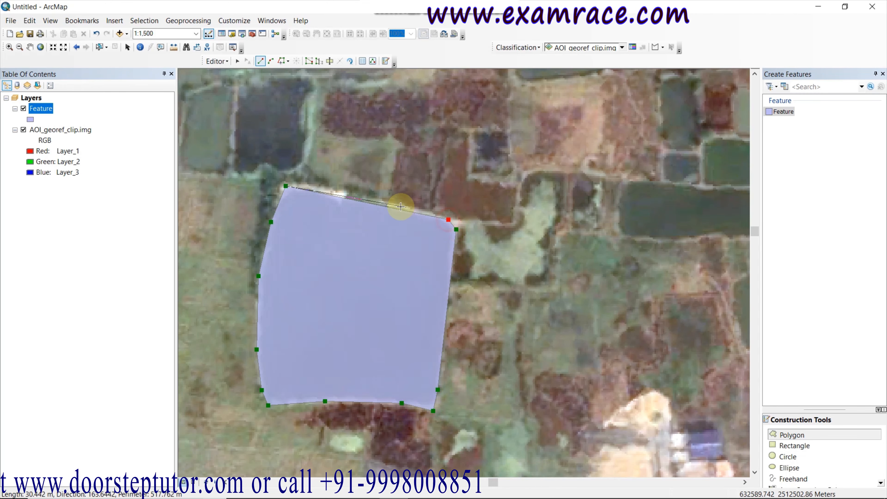
double_click(311, 187)
- Digitize the large blue-roofed building west of the small dark pond as a polygon about 335 m in perimeter, with a stepped northern edge
scroll(358, 253, down, 5)
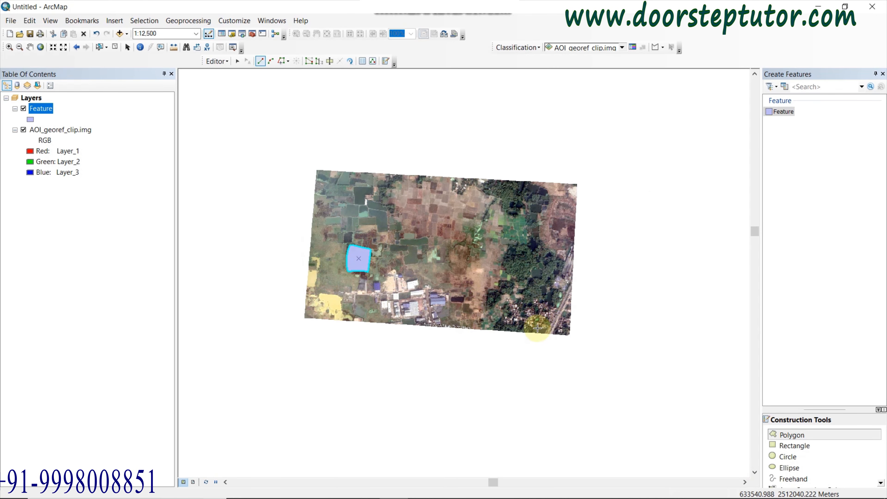
scroll(457, 322, up, 4)
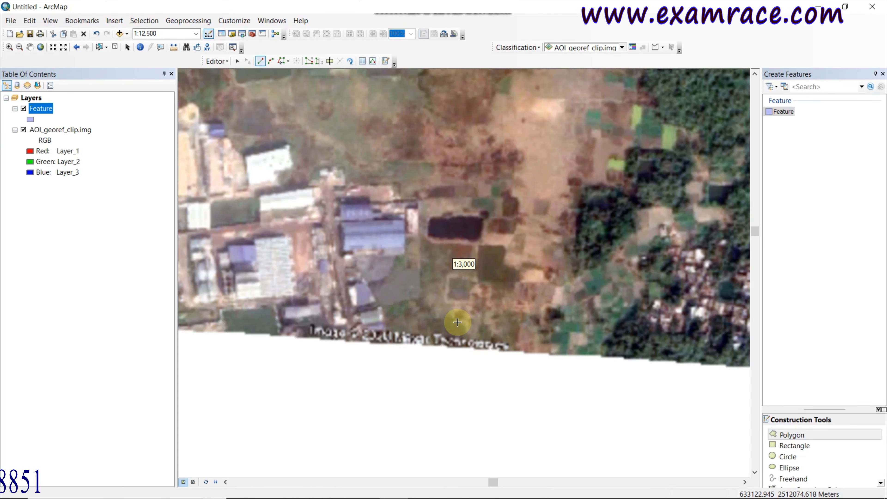
scroll(363, 255, up, 2)
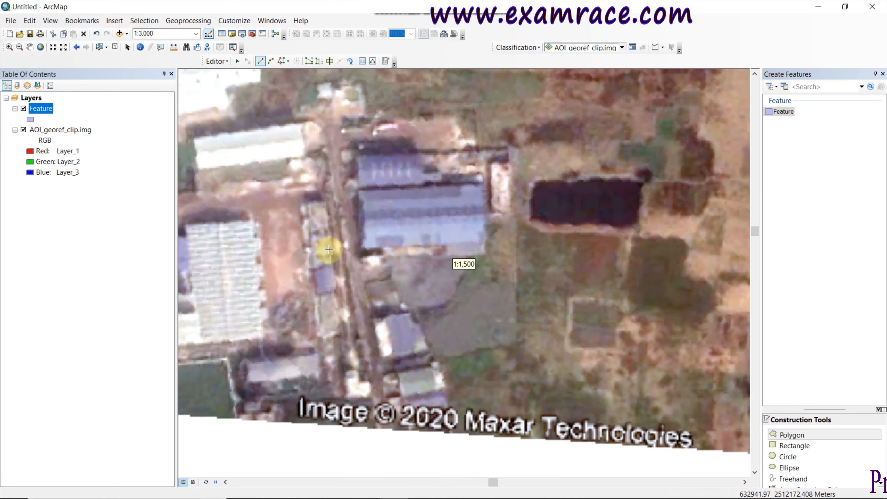
scroll(518, 202, down, 1)
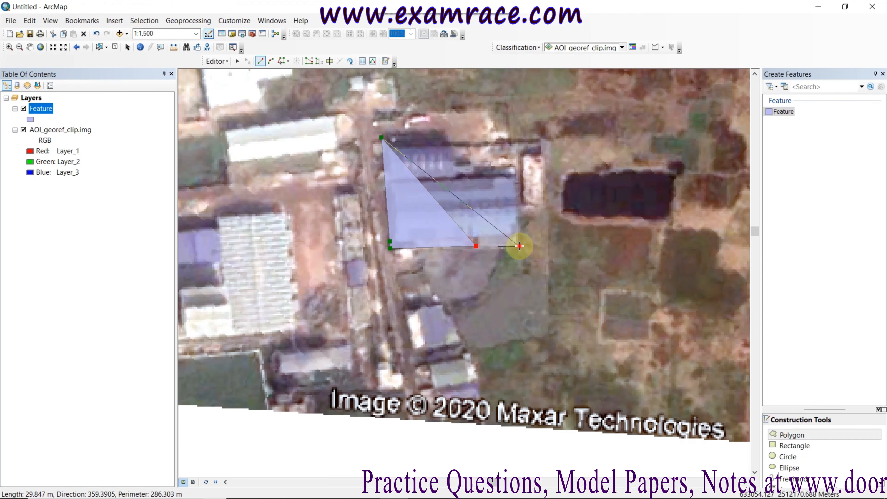
click(519, 246)
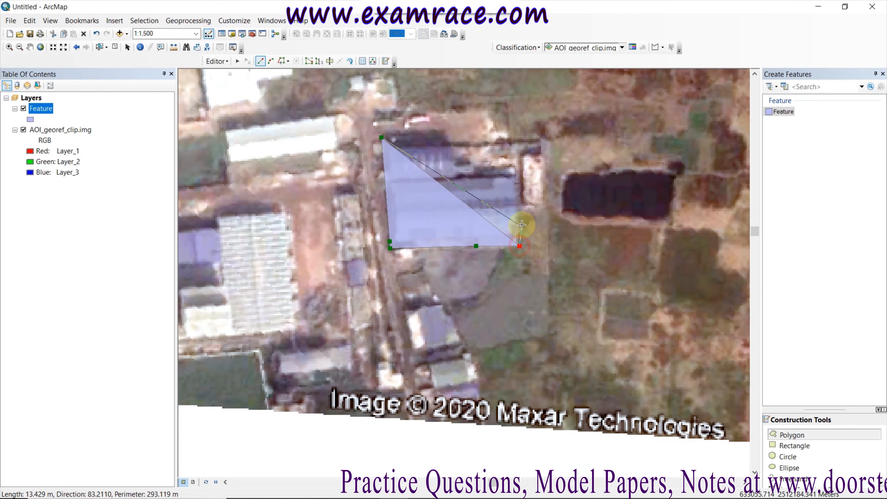
click(521, 200)
click(520, 176)
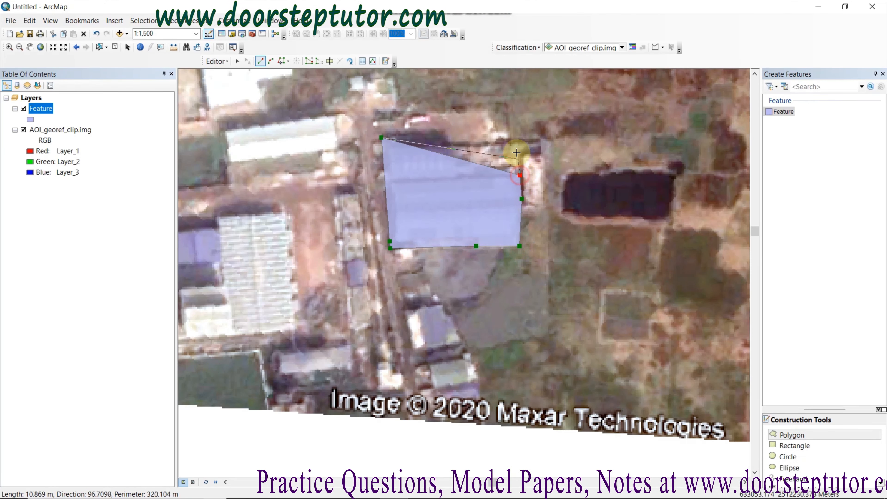
click(515, 144)
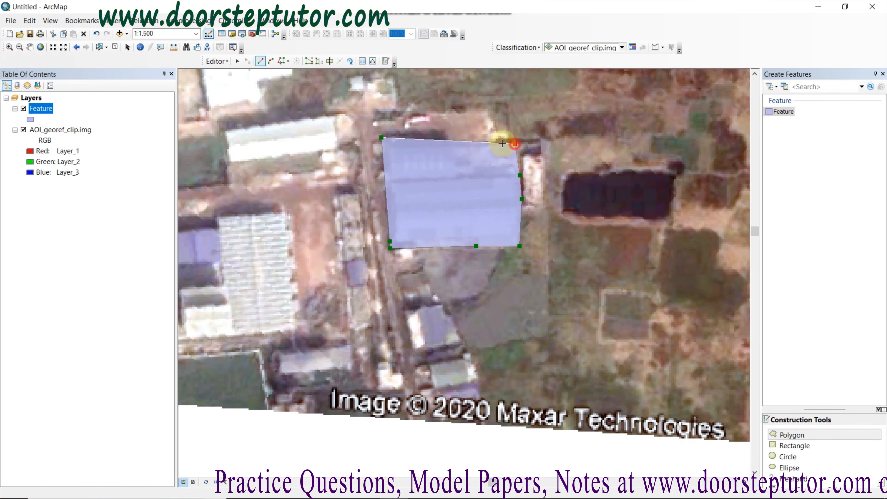
click(449, 143)
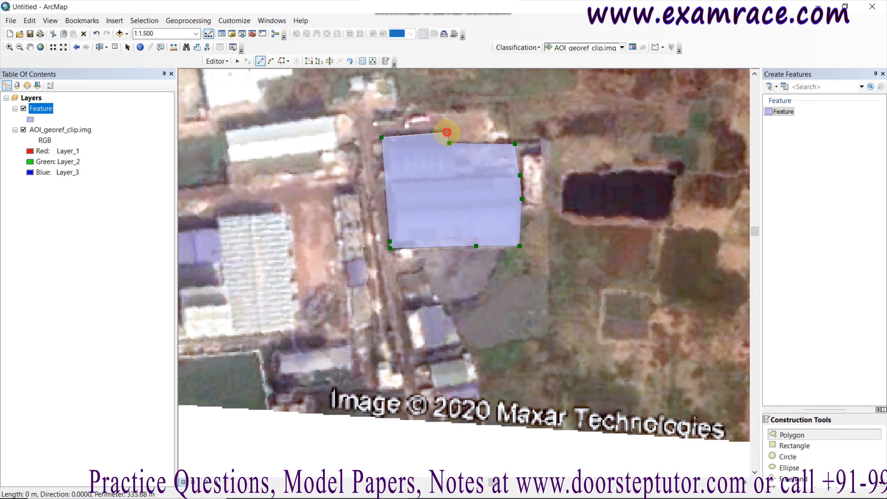
double_click(447, 132)
- Digitize the white-roofed L-shaped building northwest of the blue-roofed one as a polygon about 220 m in perimeter
scroll(453, 238, up, 2)
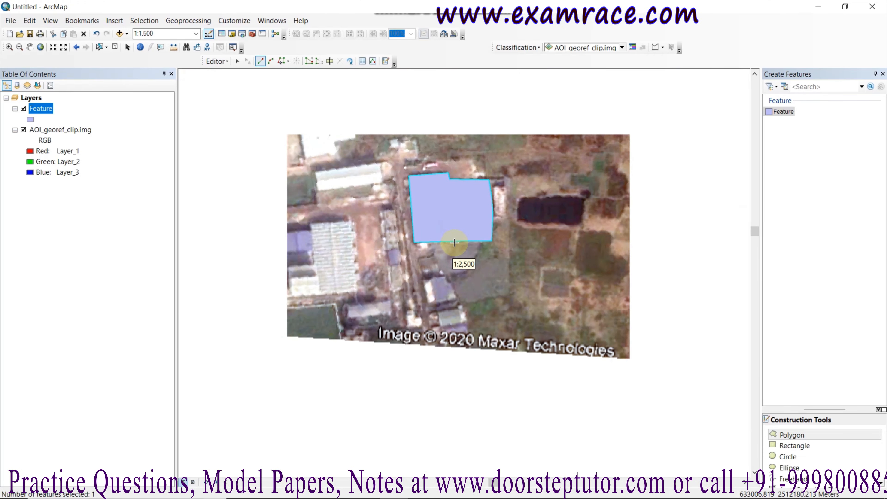
drag(422, 271, 558, 270)
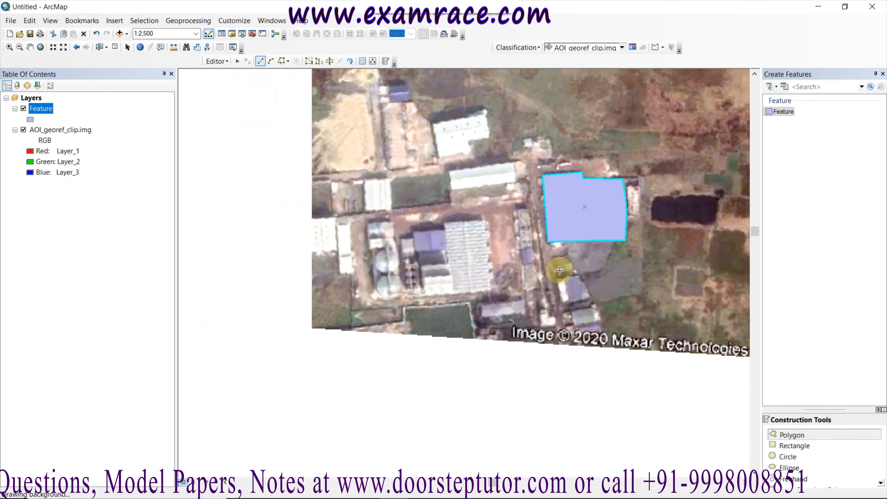
scroll(482, 113, down, 1)
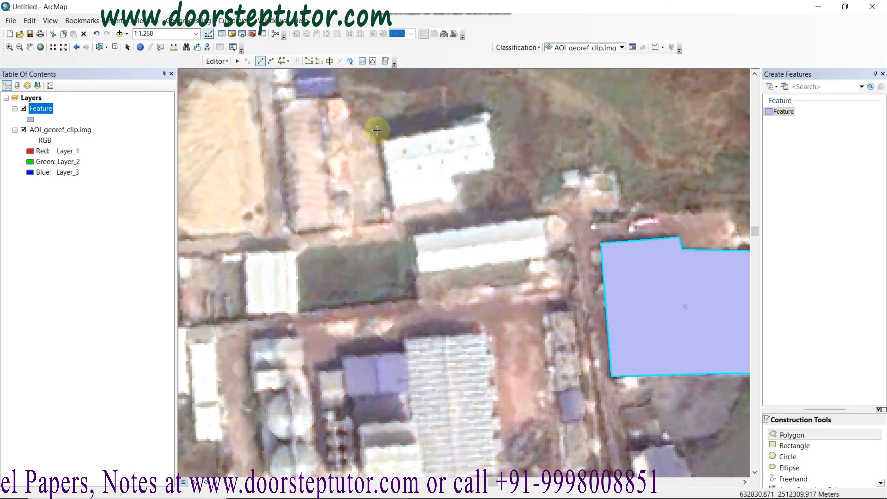
click(378, 133)
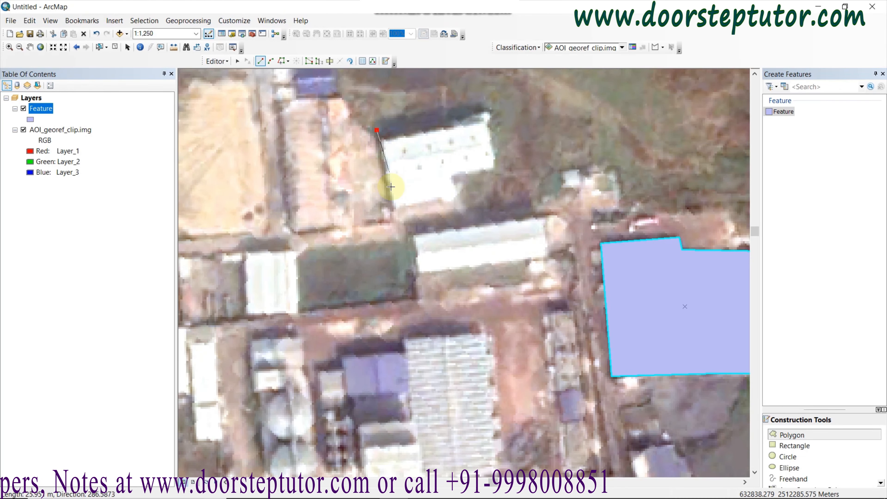
click(391, 212)
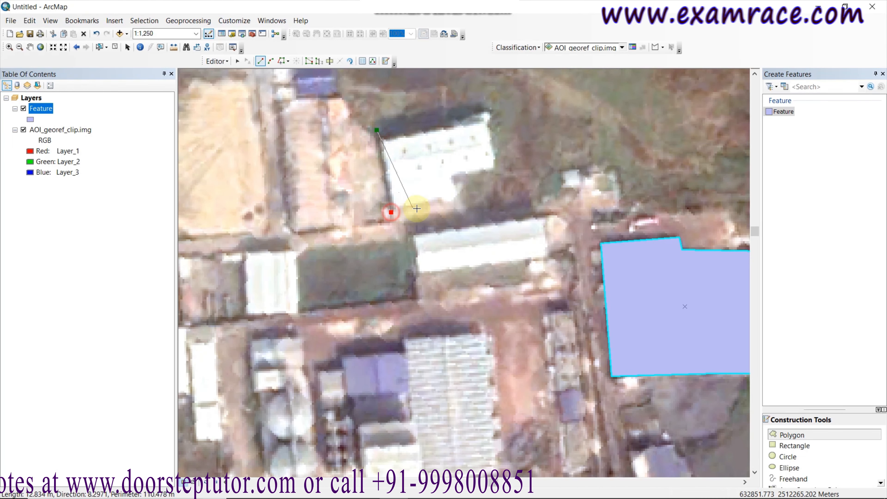
click(459, 201)
click(455, 179)
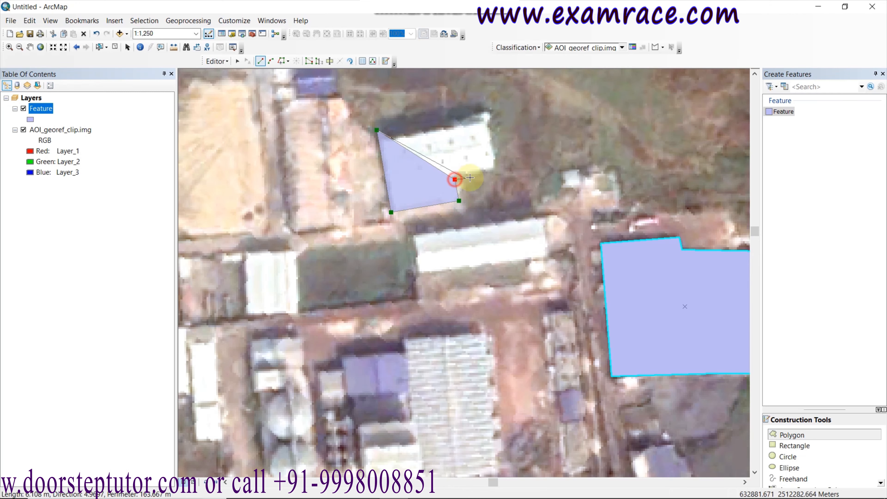
click(495, 170)
click(489, 123)
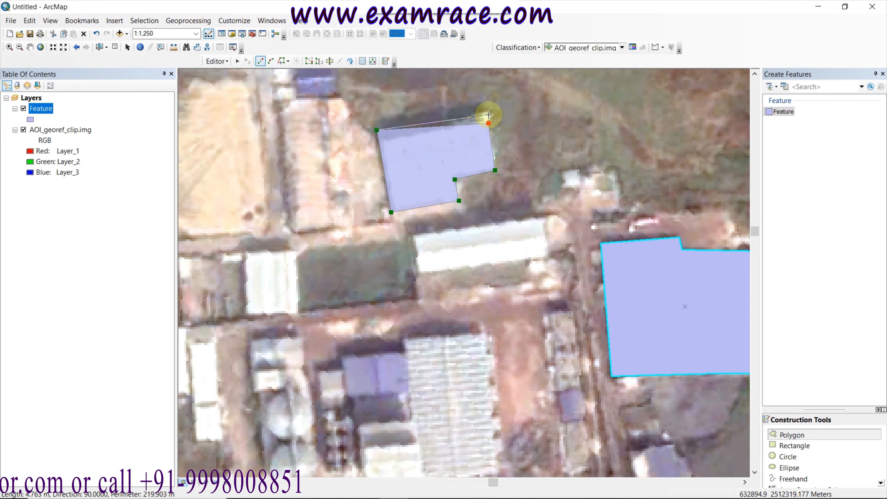
double_click(409, 124)
- Delete the stray sketch started on the northern edge of the L-shaped building
scroll(440, 252, down, 2)
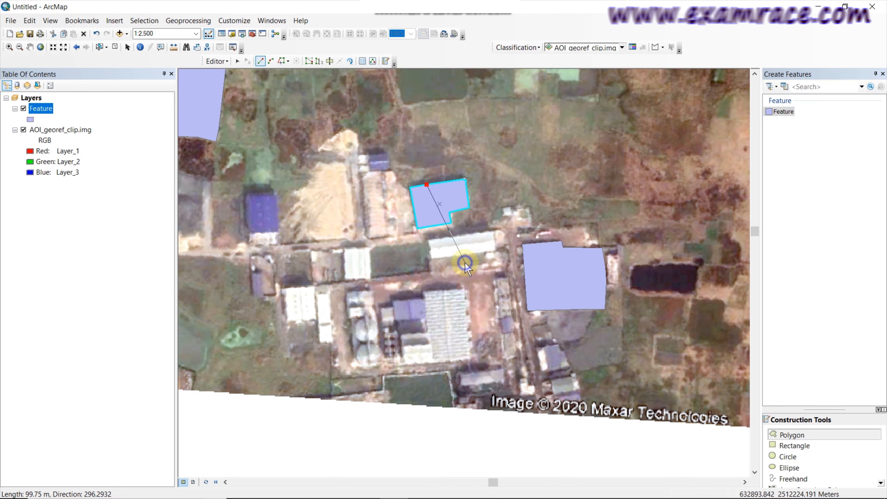
right_click(466, 263)
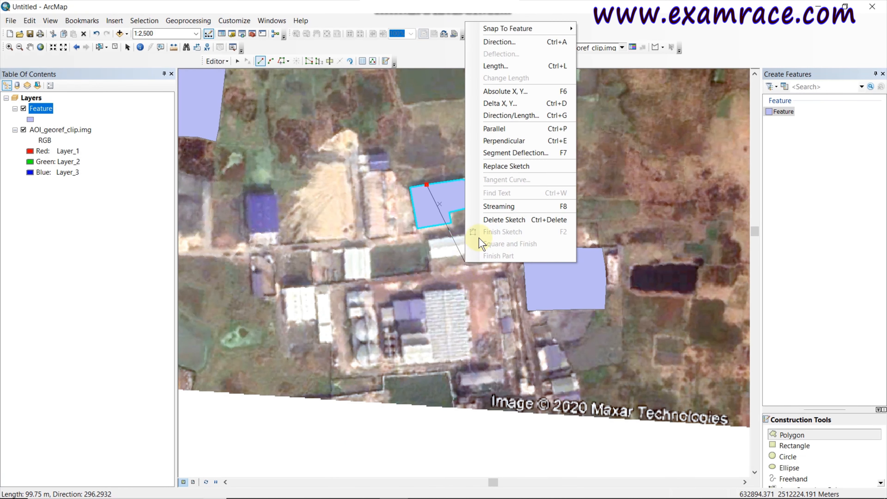
click(488, 225)
- Start a polygon for the dense tree cover in the east, tracing its northern boundary westward along the elongated pond's southern bank
scroll(458, 297, down, 3)
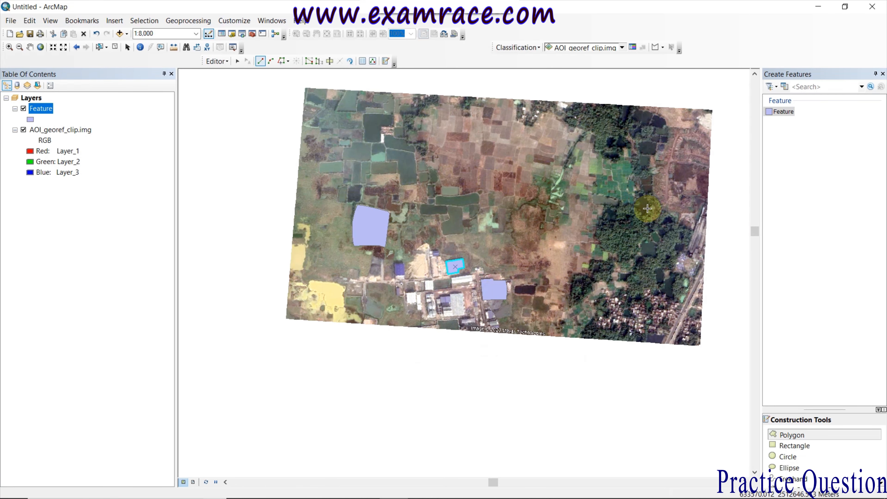
drag(651, 224, 530, 234)
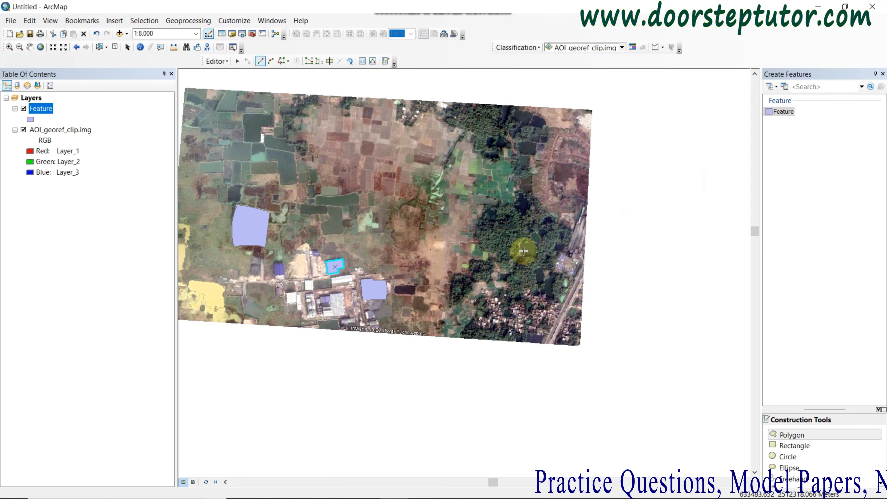
scroll(538, 285, down, 4)
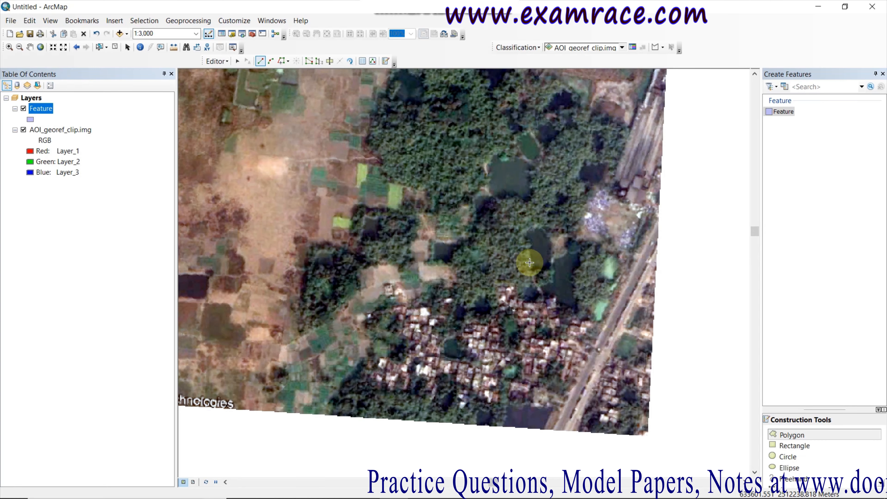
drag(530, 278, 528, 366)
scroll(477, 187, down, 1)
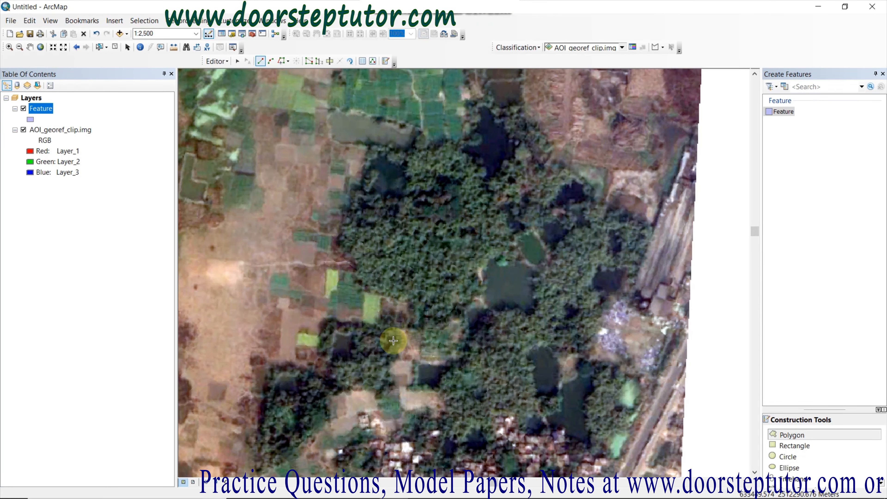
drag(396, 327, 452, 317)
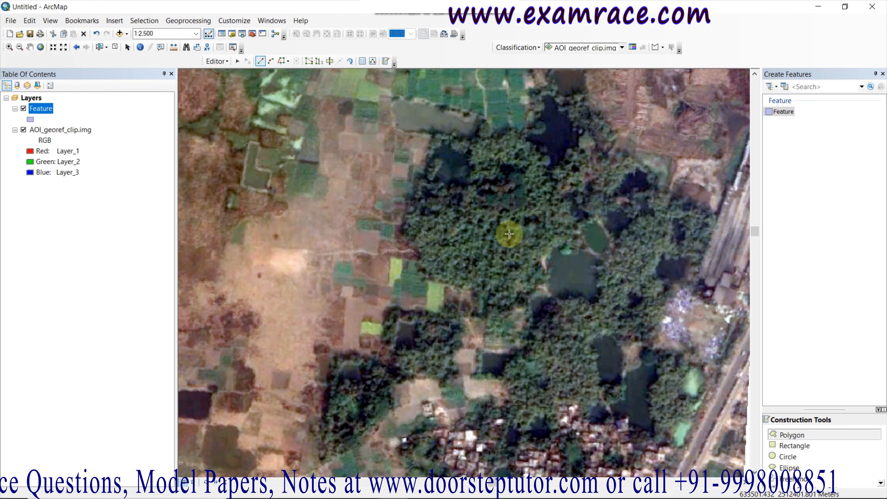
scroll(509, 234, up, 3)
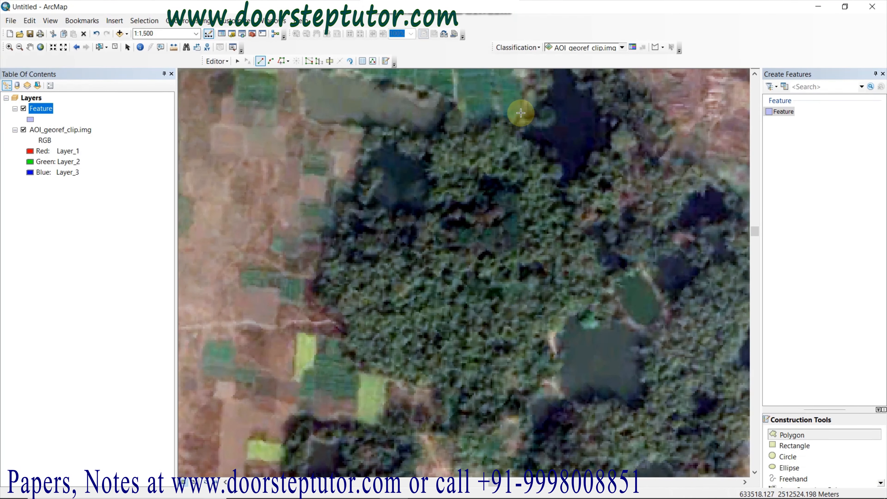
click(460, 92)
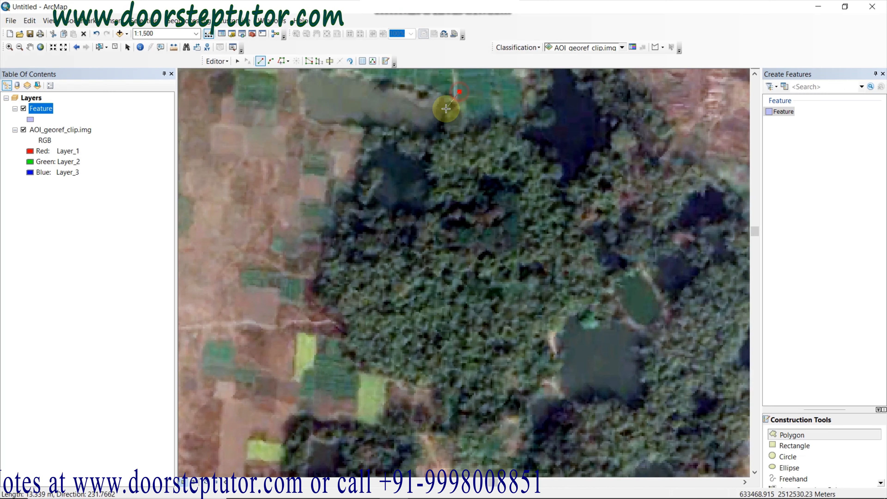
click(446, 110)
click(437, 129)
click(425, 132)
click(406, 126)
click(389, 127)
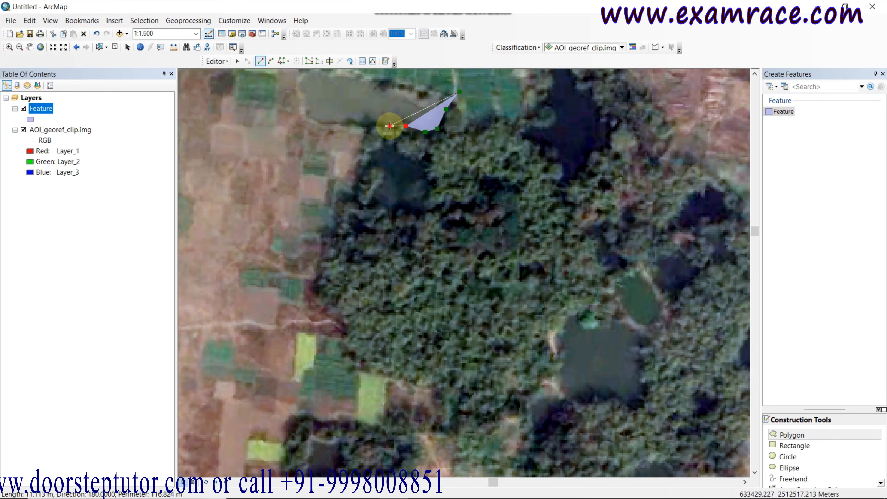
click(370, 124)
click(360, 141)
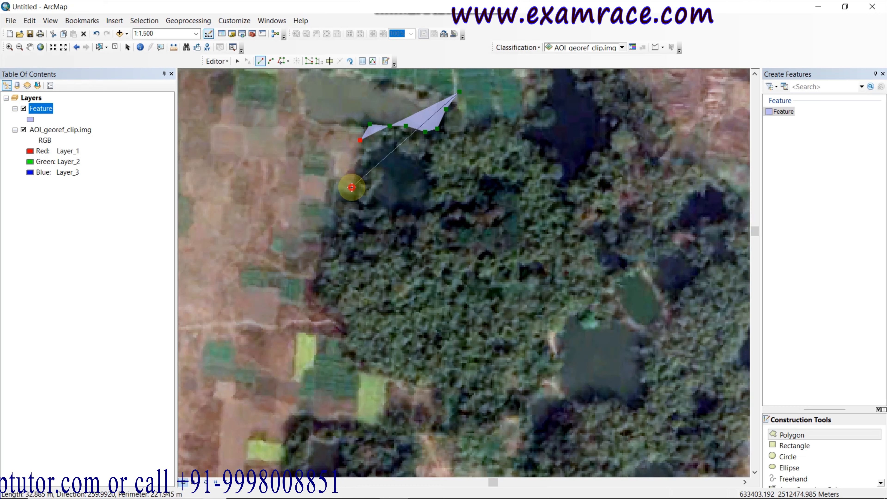
- Continue the tree-cover polygon southward along its western boundary with the fields, down to the light-green plot
click(352, 187)
click(337, 200)
click(324, 233)
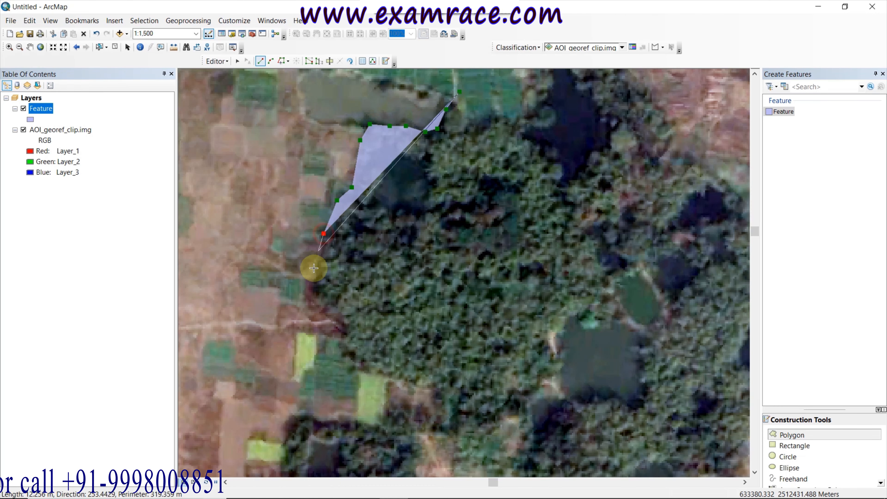
click(312, 279)
click(314, 304)
click(337, 329)
click(342, 351)
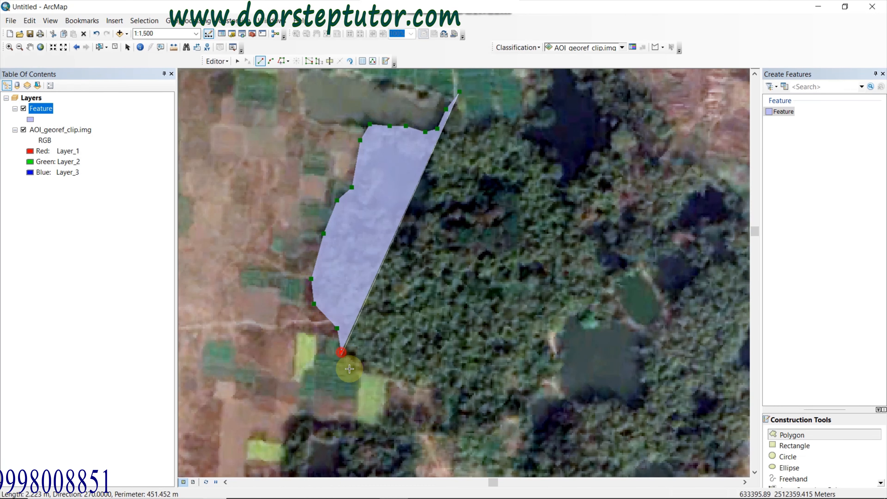
click(353, 374)
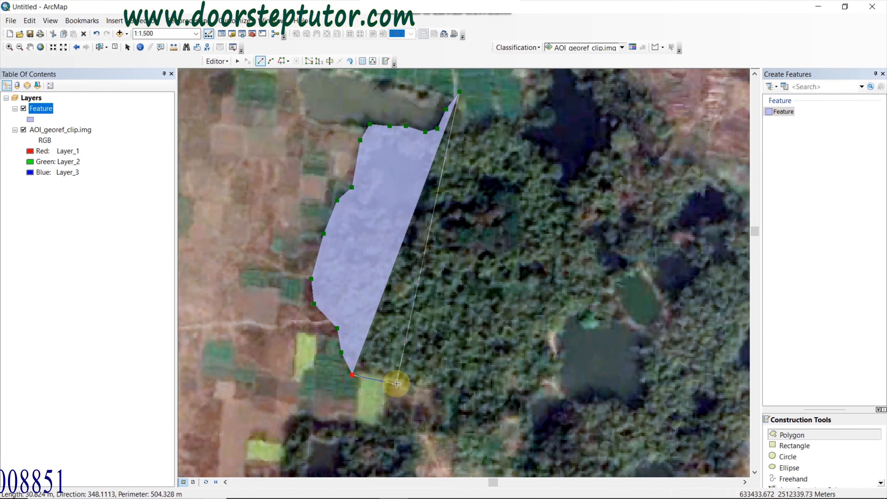